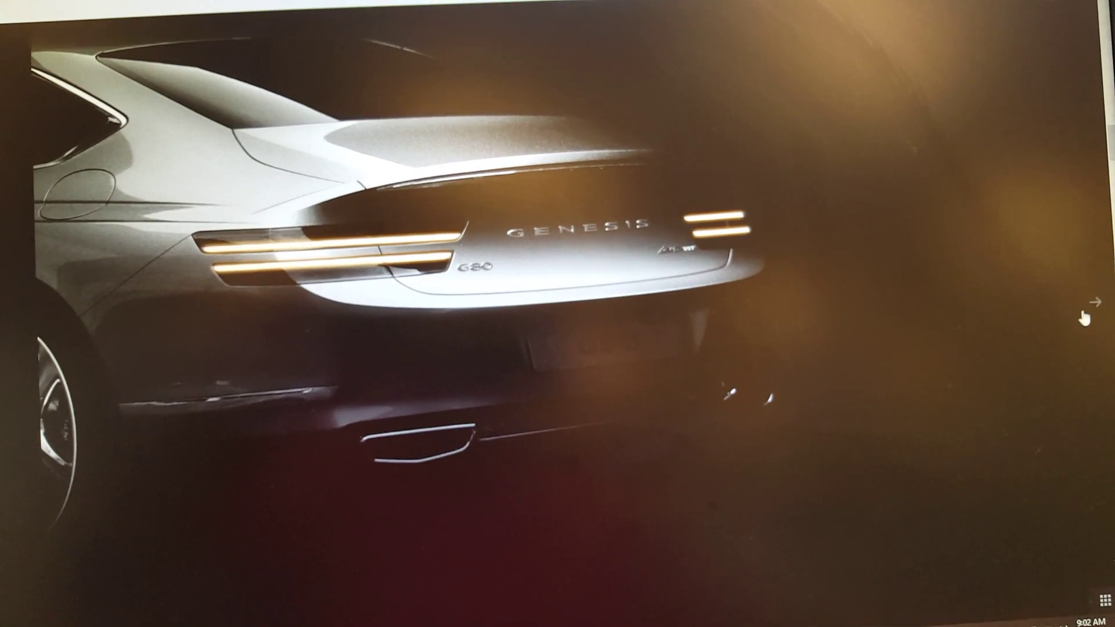
# Advance the lightbox from the G80 rear view to the interior dashboard photo.
pyautogui.click(1097, 312)
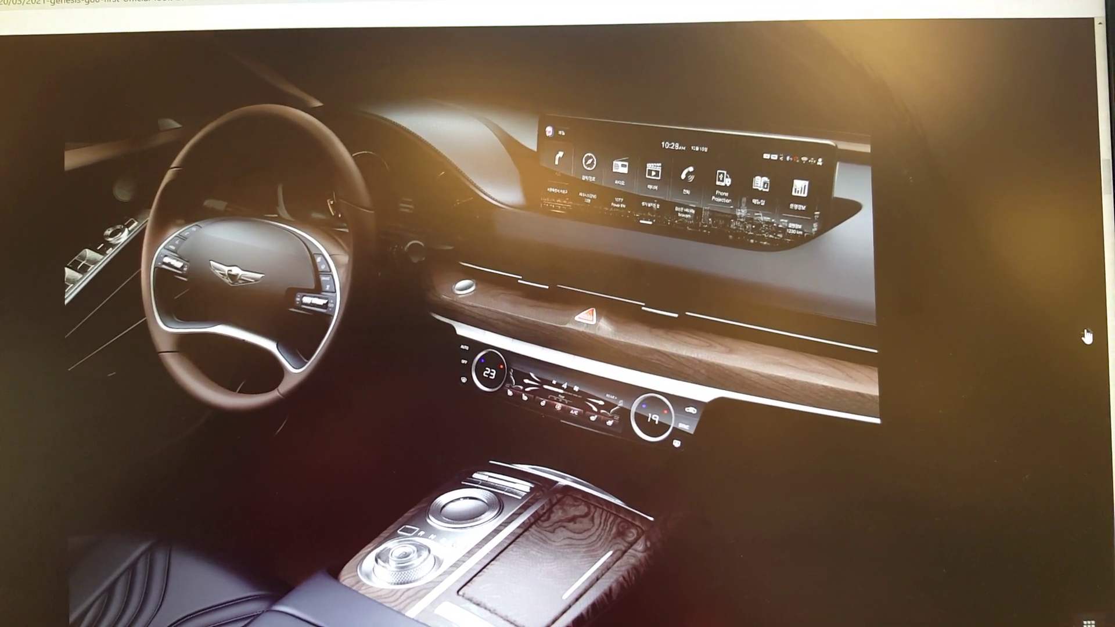
# Step past the dashboard photos to the G80 rear close-up with lit taillights.
pyautogui.click(1085, 332)
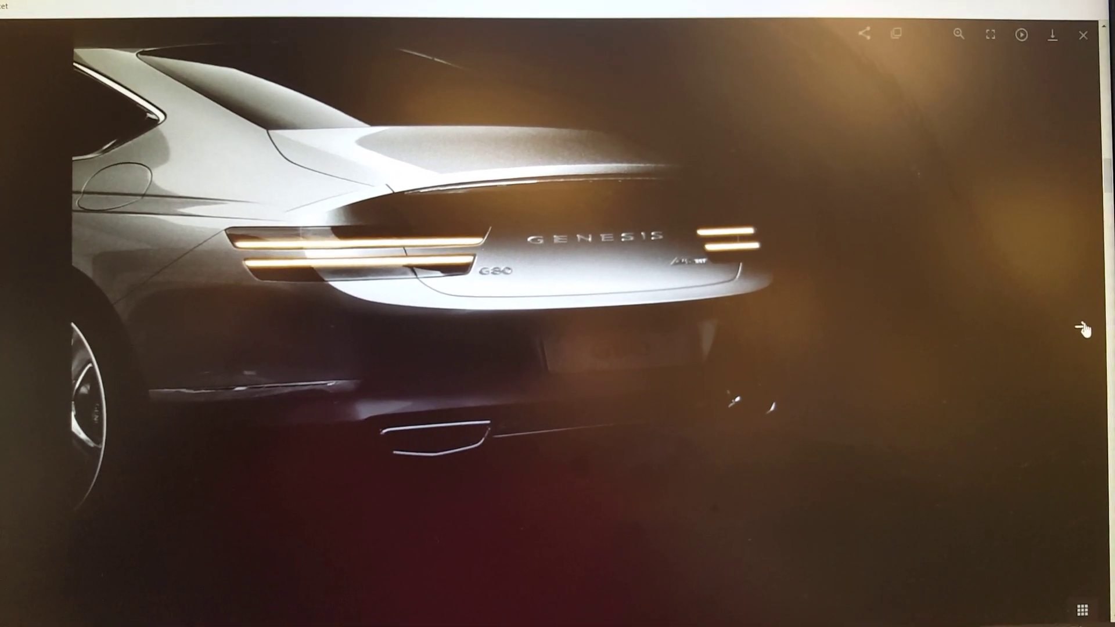
# Advance from the rear close-up to the angled G80 interior dashboard photo.
pyautogui.click(1083, 329)
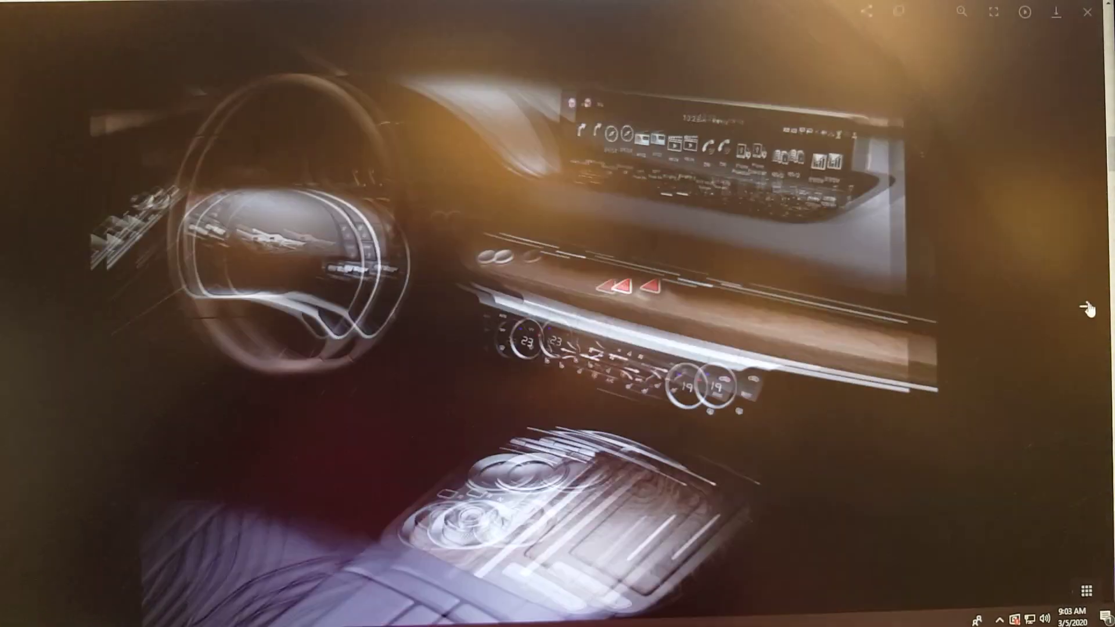